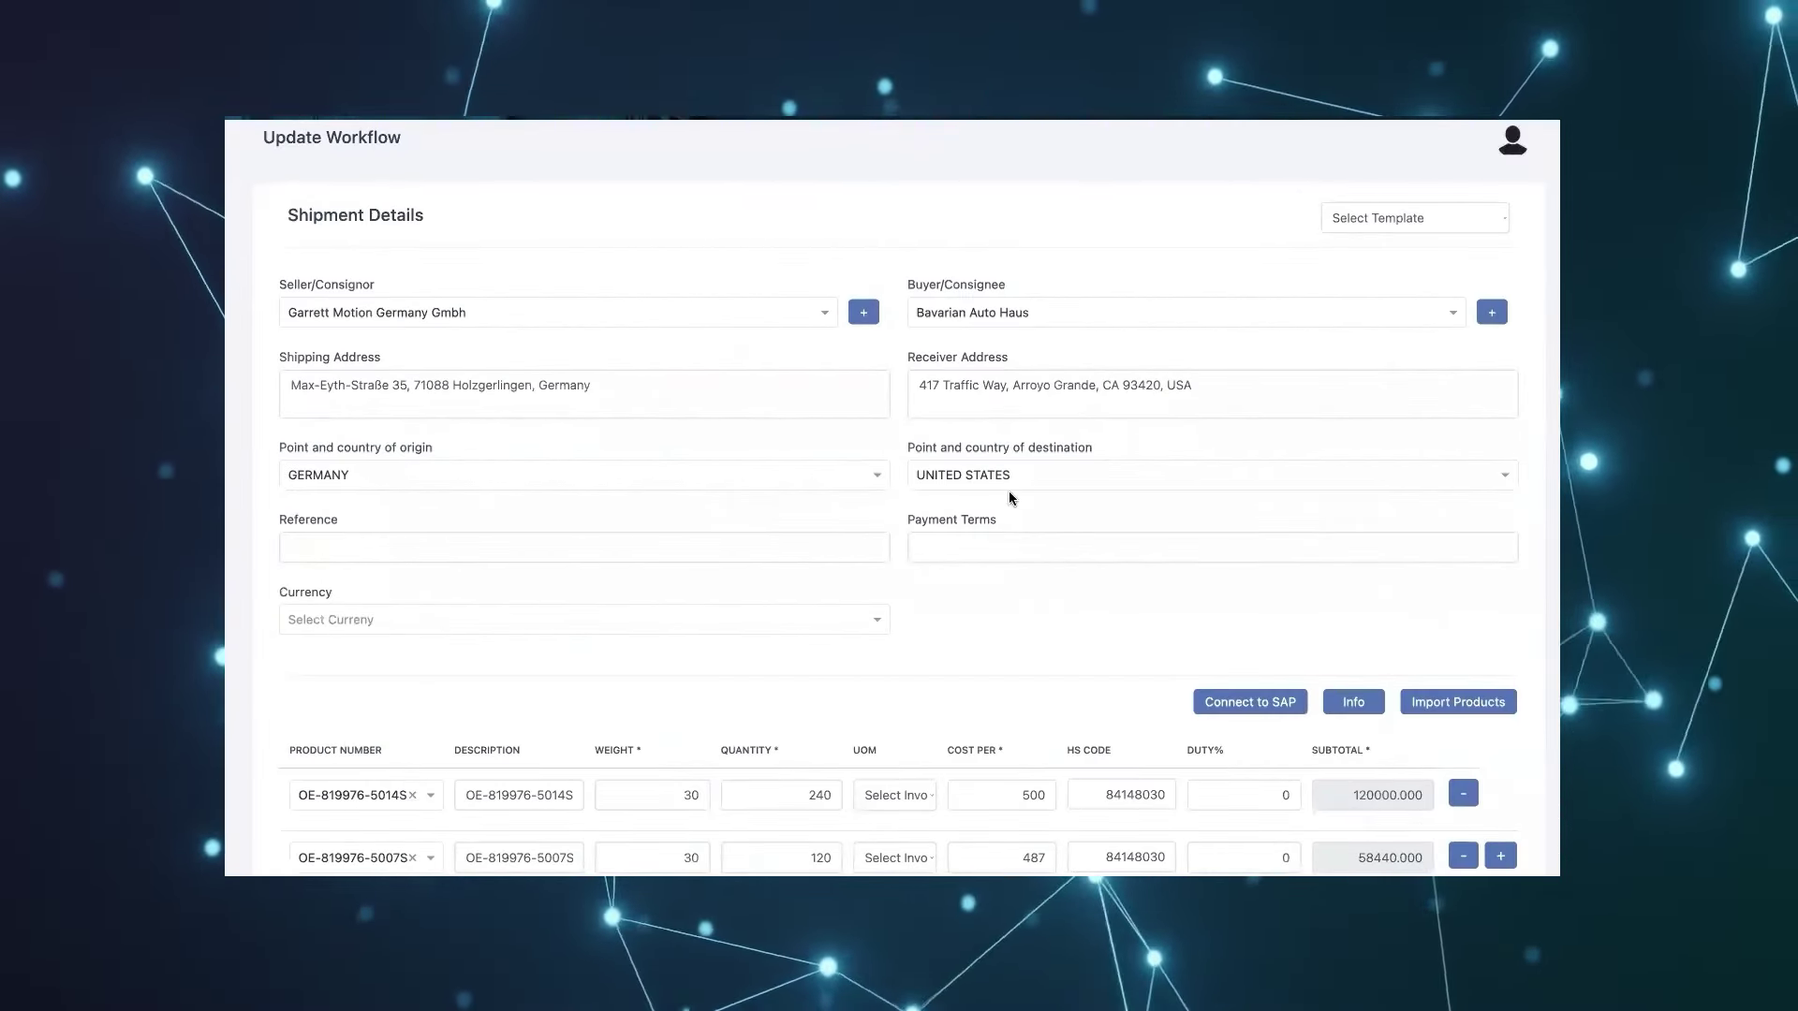
Connect to SAP to load purchase order PO5757866 with its BOL, CIF terms and CMA CGM line.
left_click(1251, 701)
type("PO5757866")
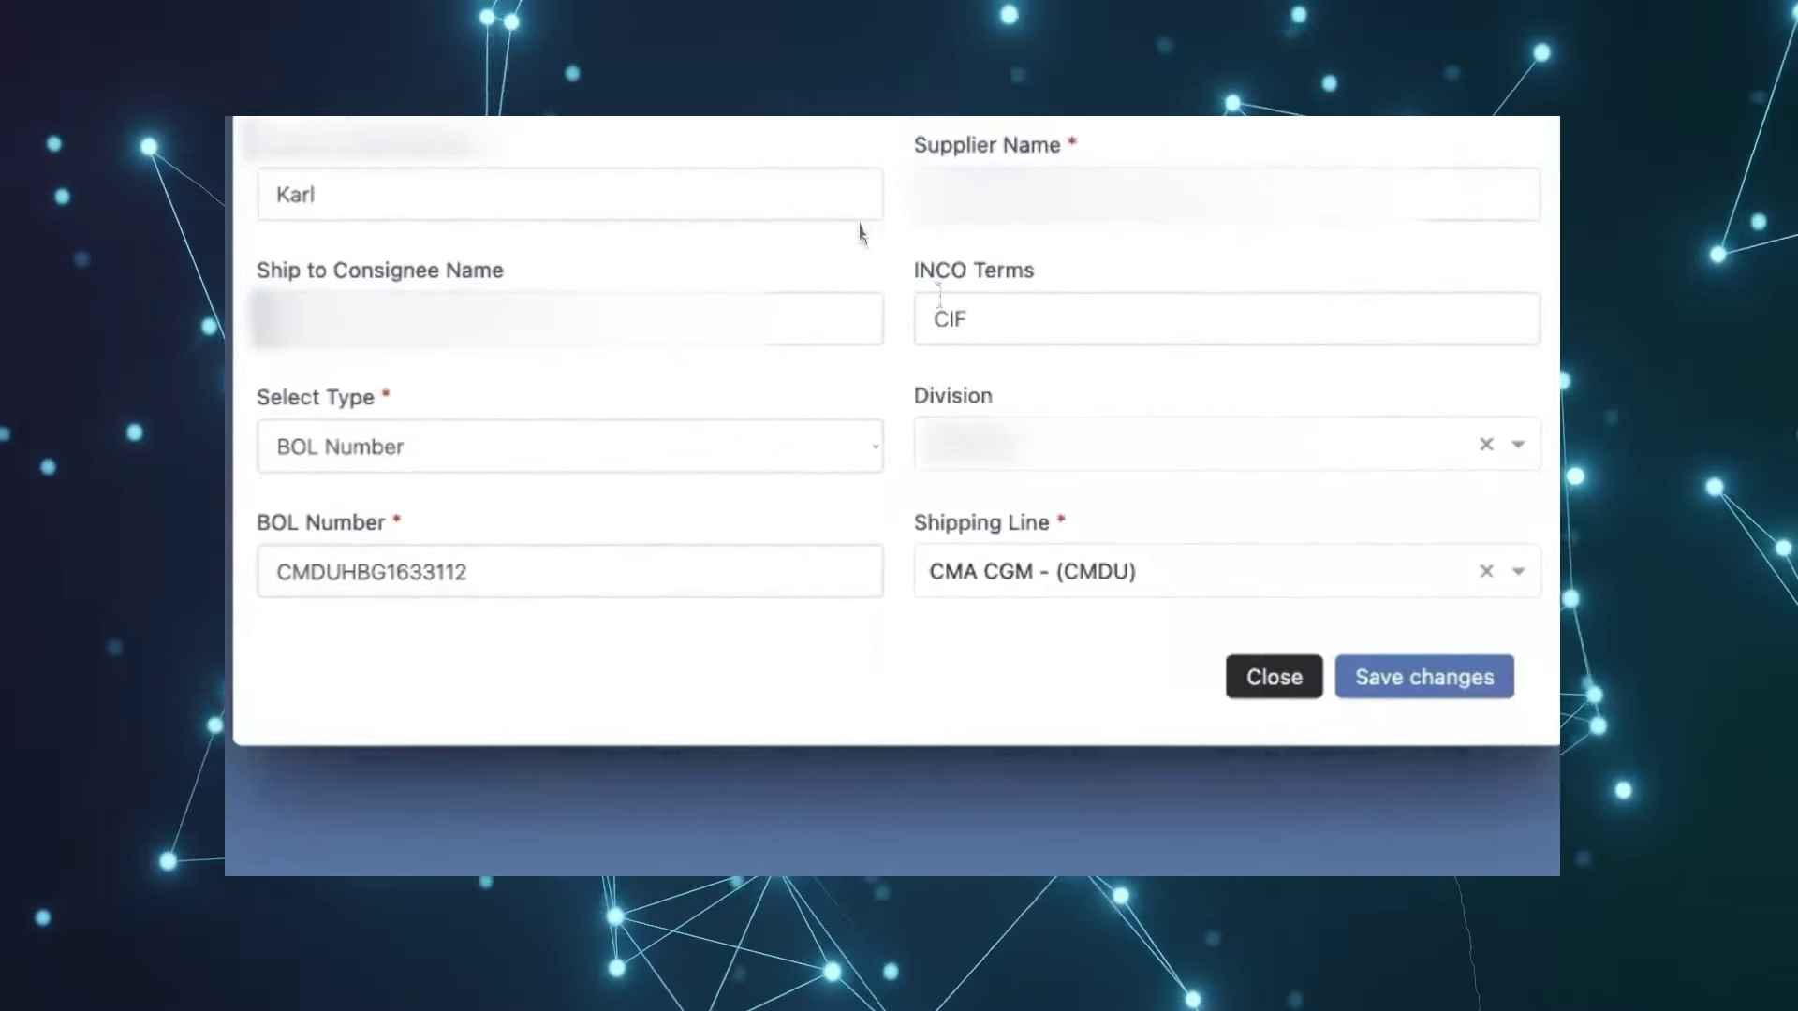
Open the Shipping Line dropdown to browse carriers for tracking container SEGU4663314.
left_click(1054, 572)
scroll(1055, 634, "down", 5)
scroll(1056, 634, "down", 3)
scroll(1056, 633, "down", 2)
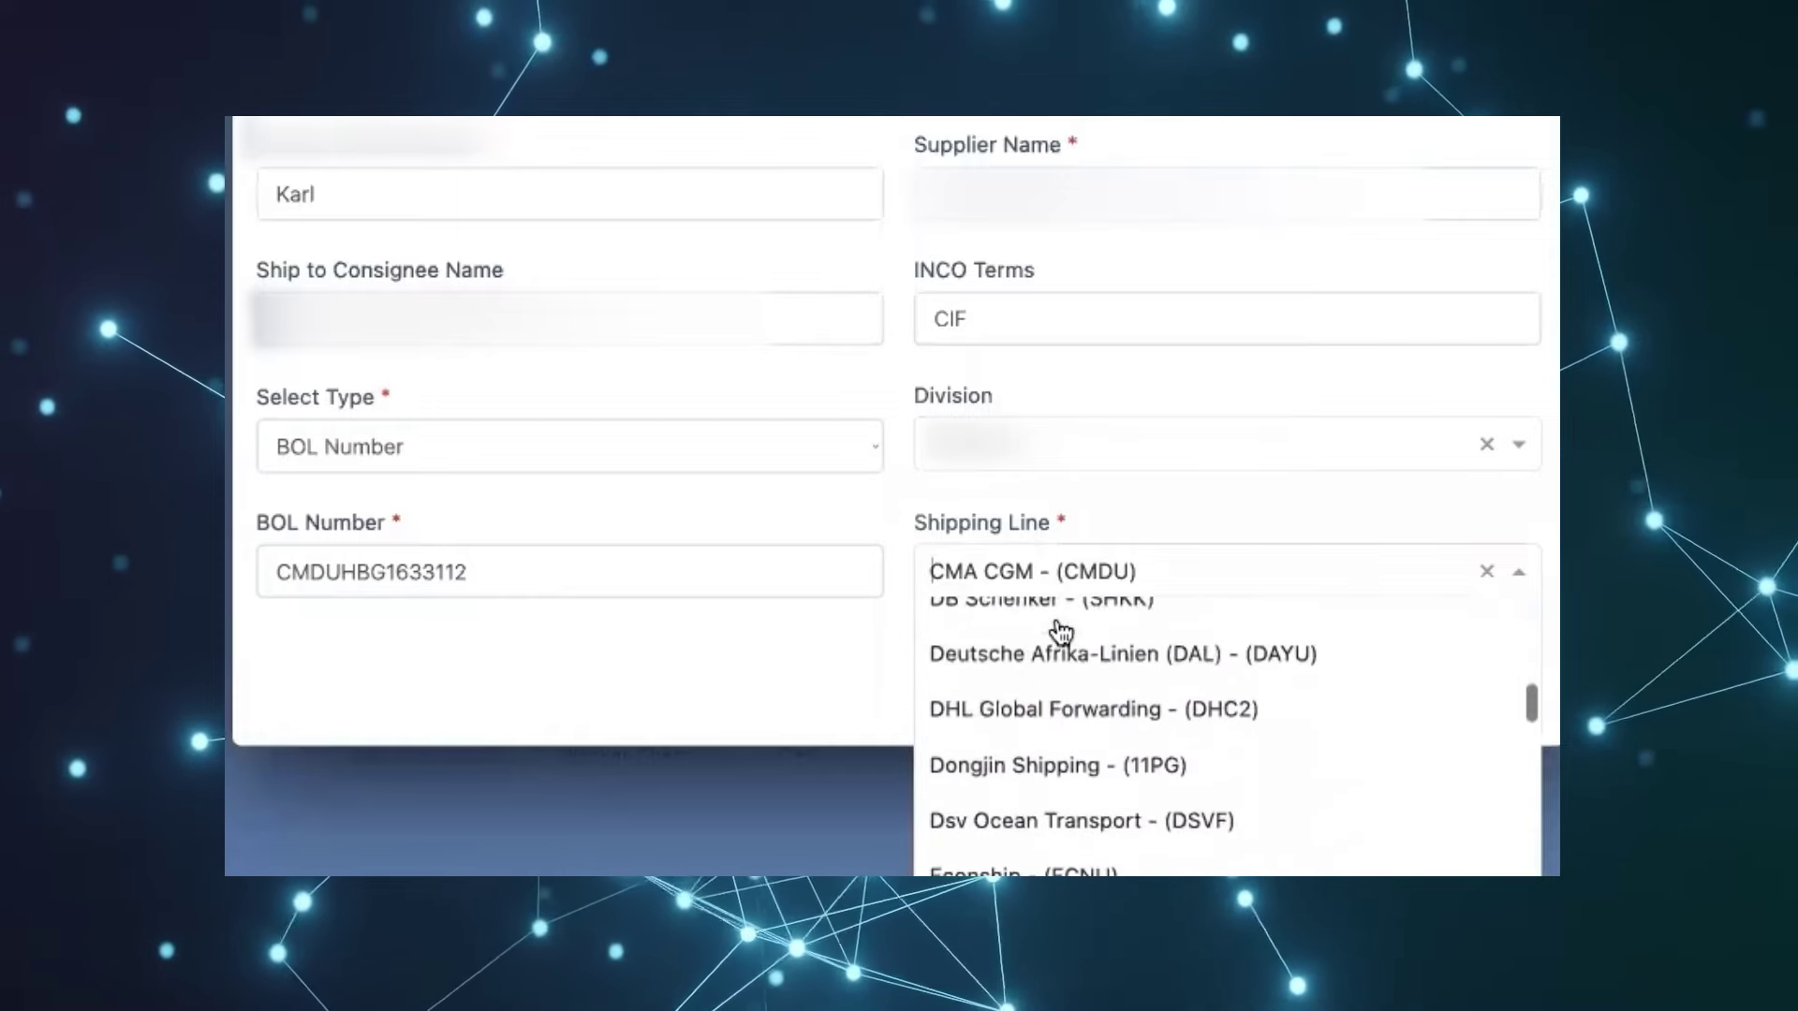
scroll(1060, 634, "down", 1)
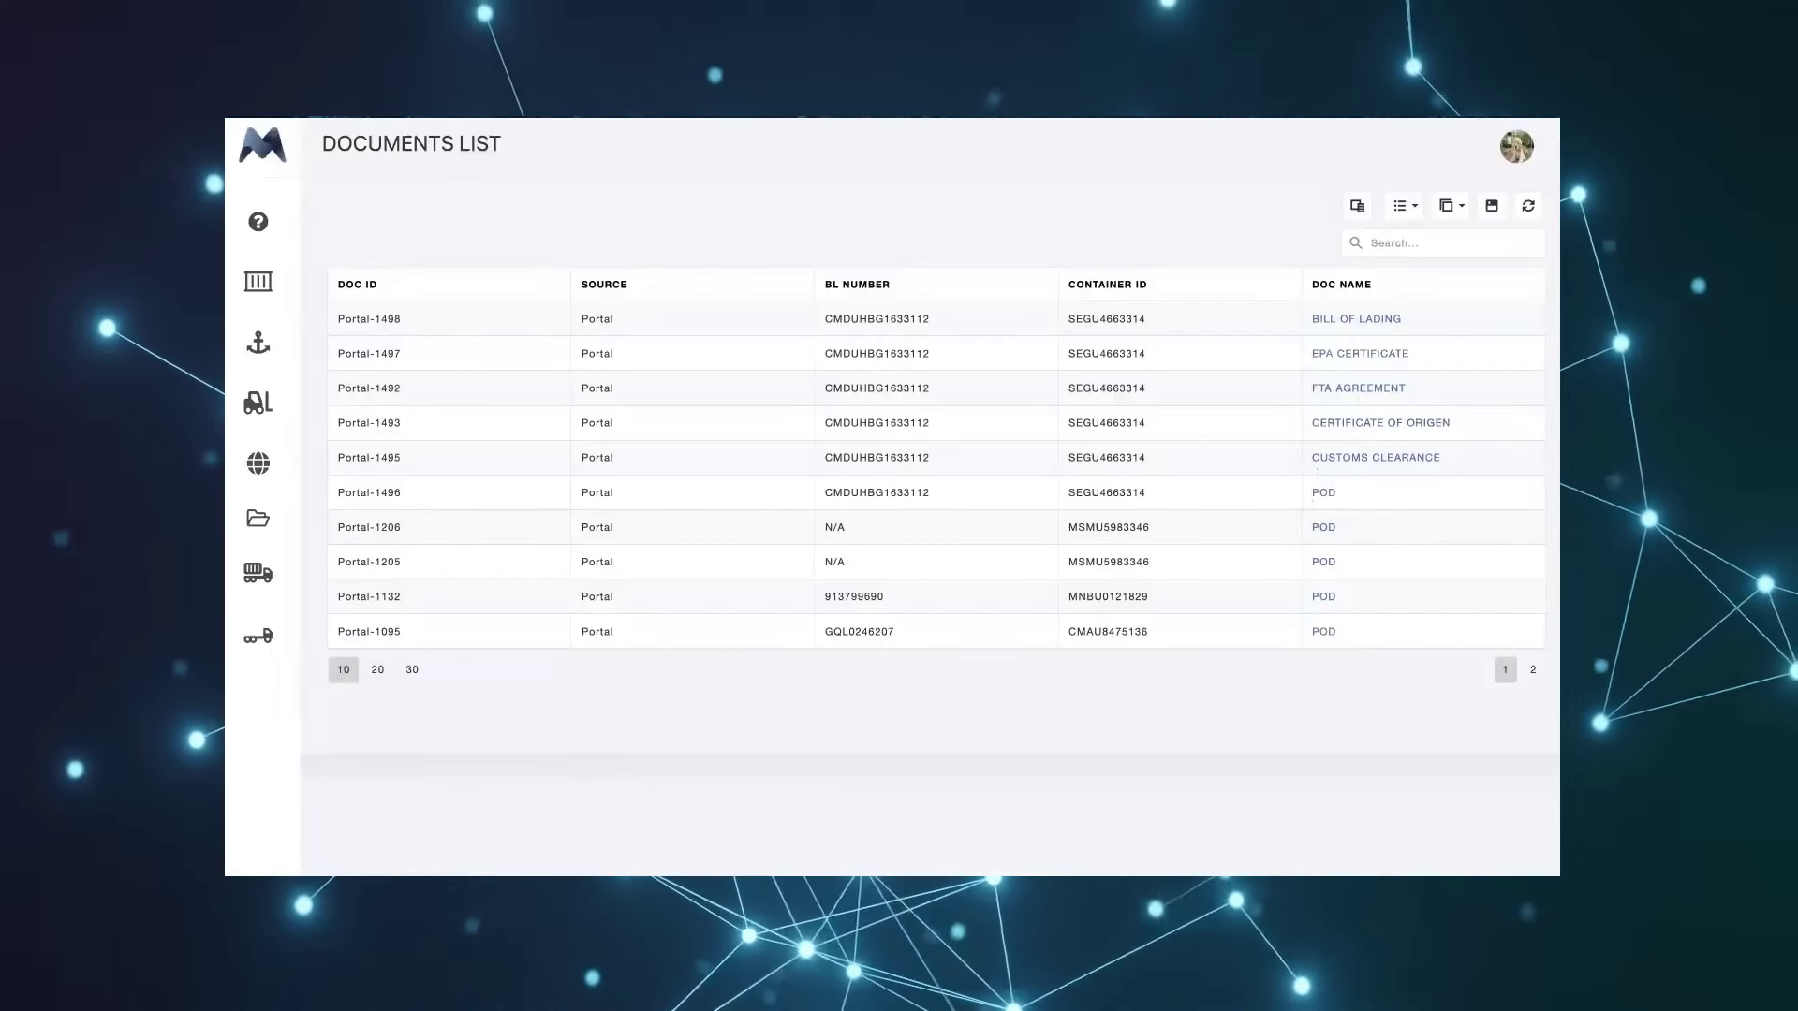
Open the proof of delivery for BOL CMDUHBG1633112 from the documents list.
left_click(1323, 495)
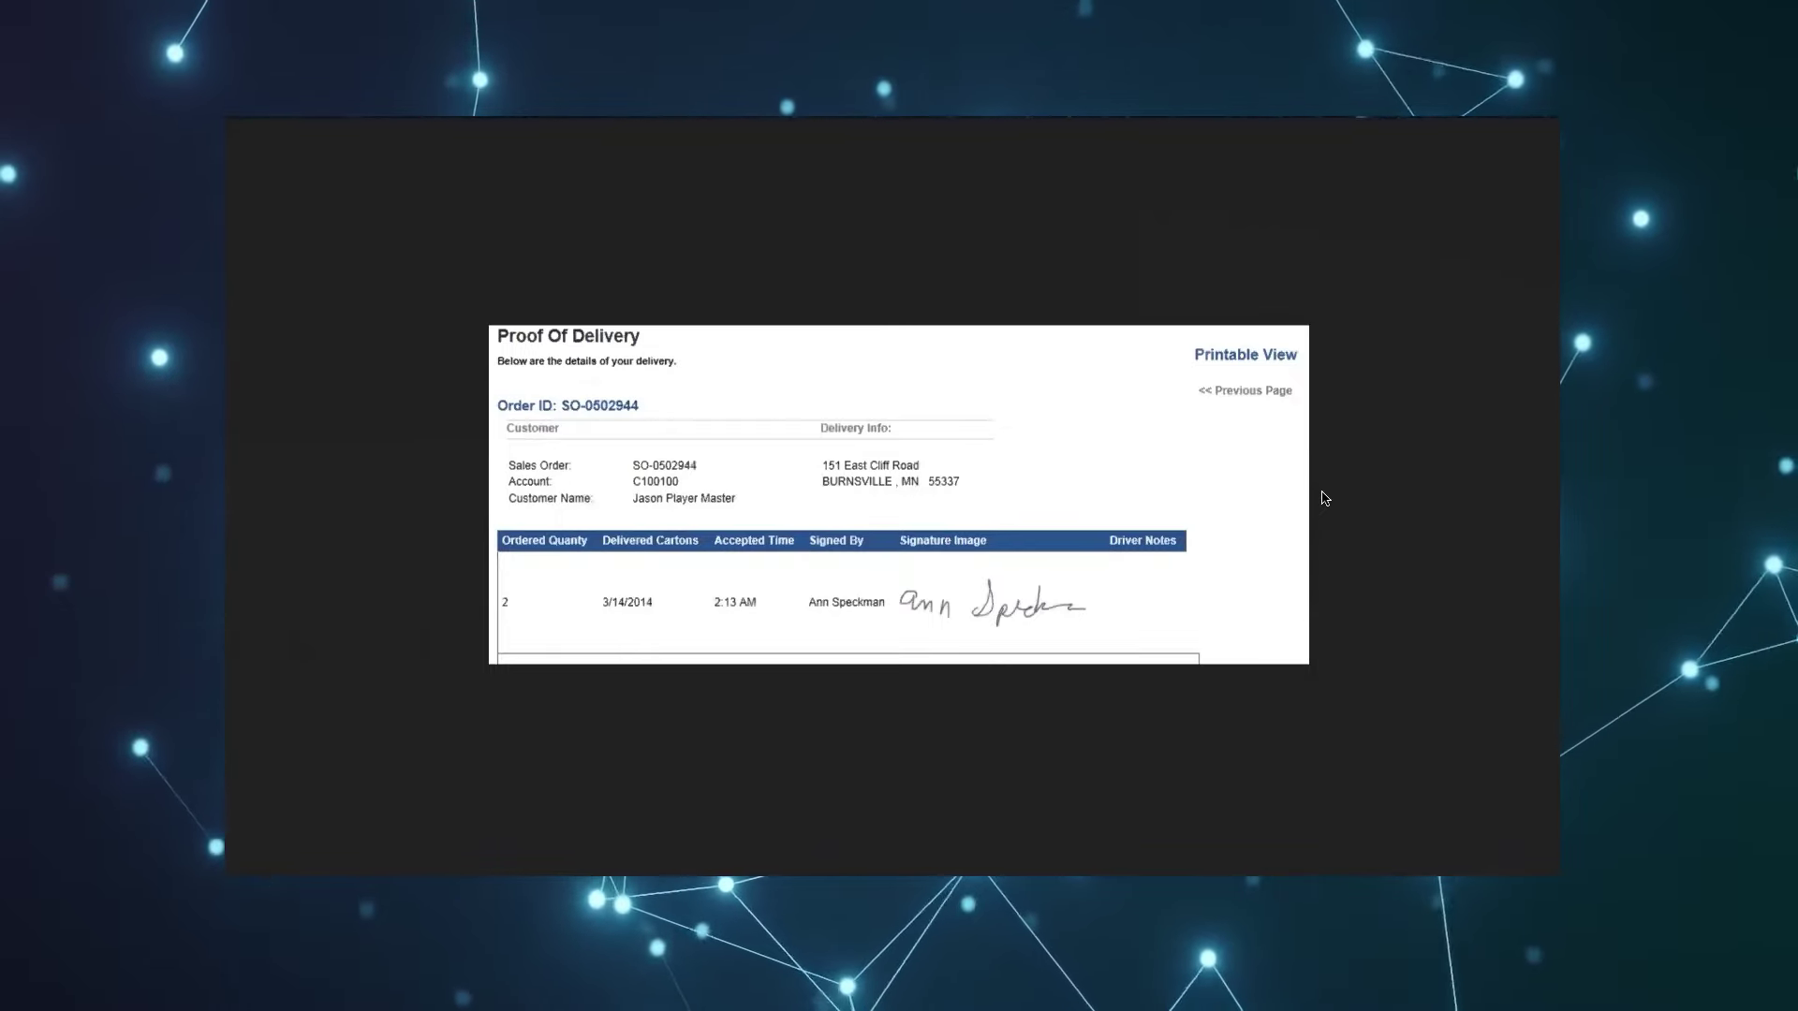